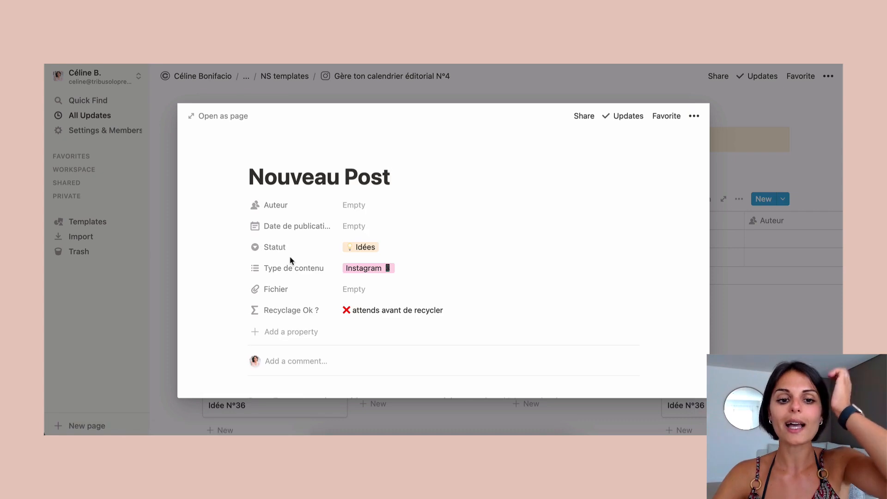
Open the Nouveau Post entry as a full page and add a new property of type Formula.
{"action": "left_click", "coordinate": [227, 116]}
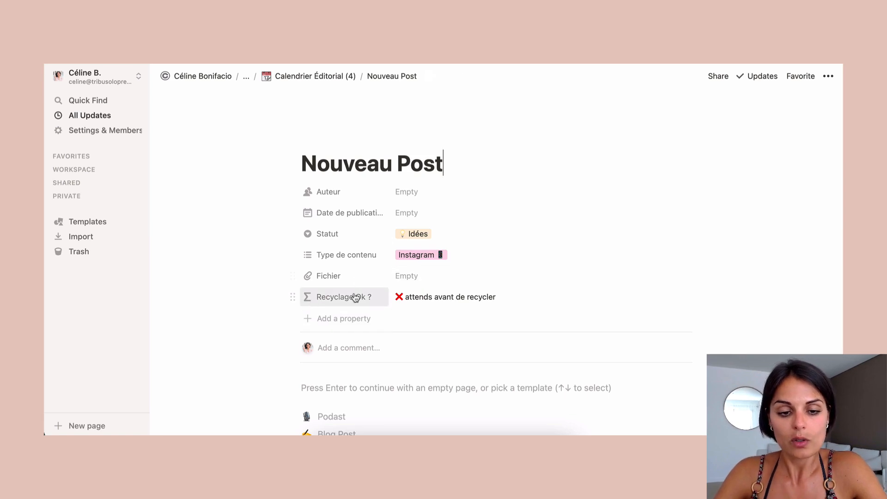
{"action": "left_click", "coordinate": [338, 322]}
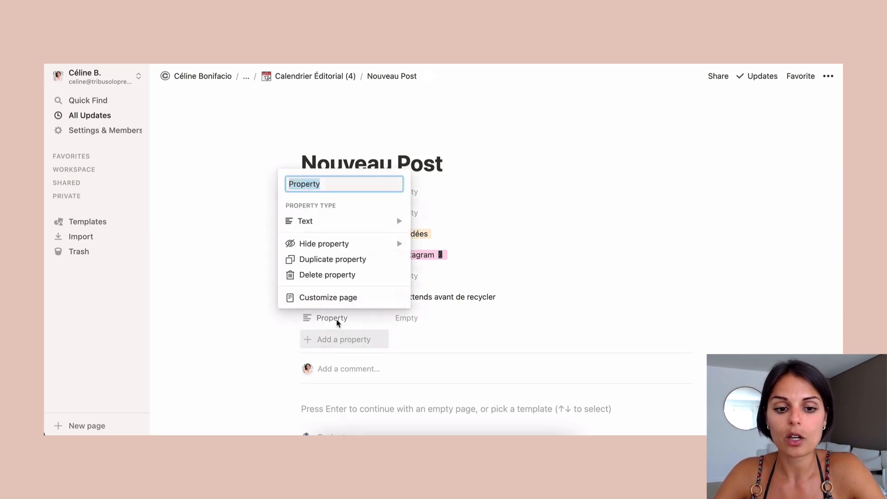
{"action": "left_click", "coordinate": [306, 222]}
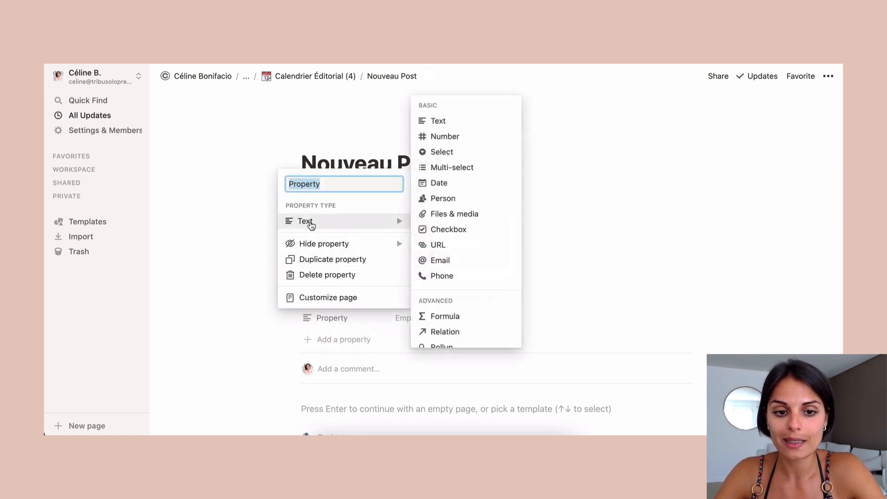
{"action": "left_click", "coordinate": [448, 319]}
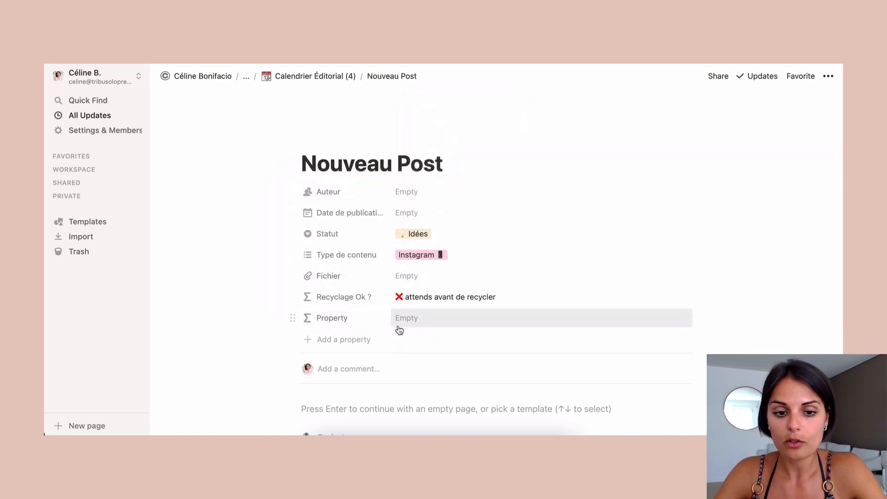
Start the new property's formula with an if condition that calls the dateBetween function.
{"action": "left_click", "coordinate": [437, 300]}
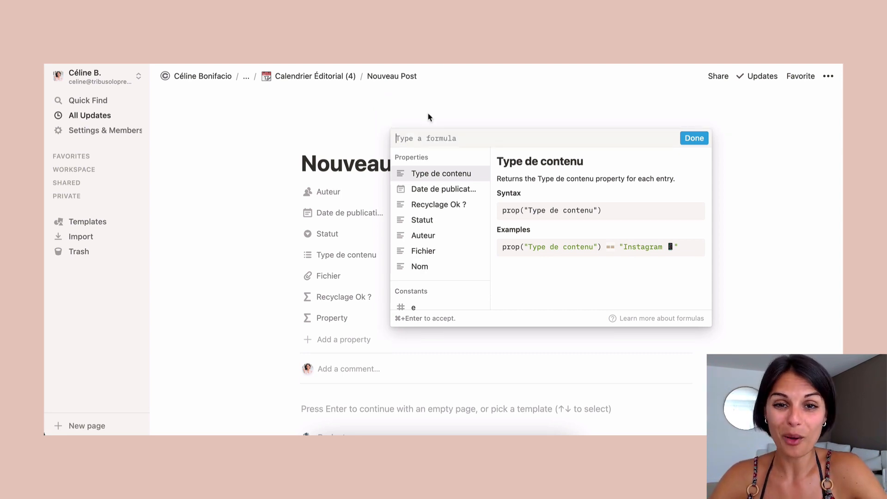
{"action": "type", "text": "if"}
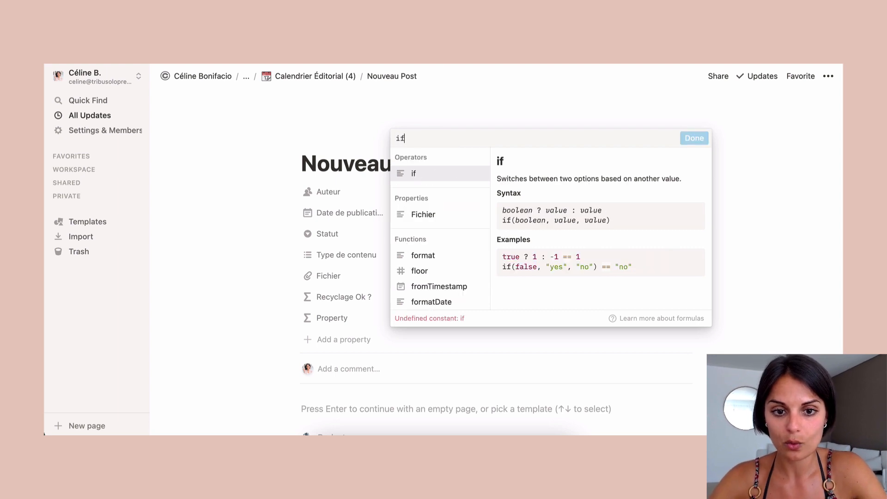
{"action": "type", "text": "("}
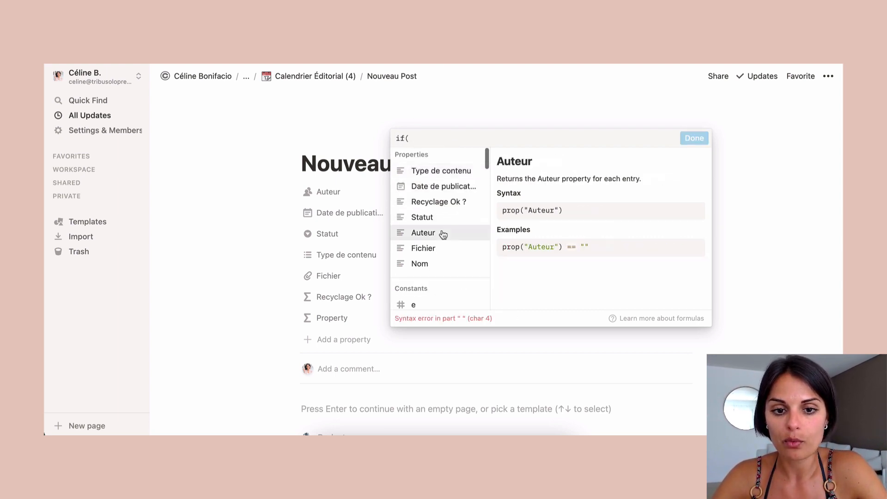
{"action": "scroll", "coordinate": [441, 233], "scroll_direction": "down", "scroll_amount": 5}
{"action": "scroll", "coordinate": [443, 235], "scroll_direction": "down", "scroll_amount": 10}
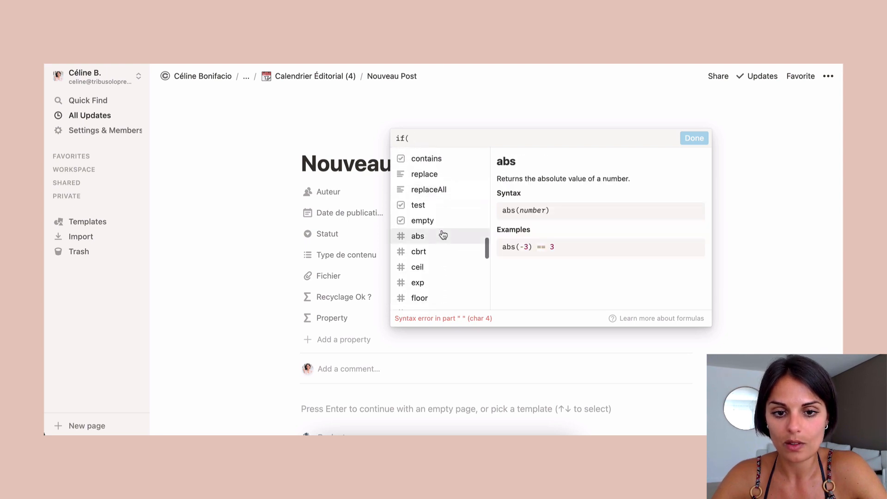
{"action": "scroll", "coordinate": [443, 235], "scroll_direction": "down", "scroll_amount": 8}
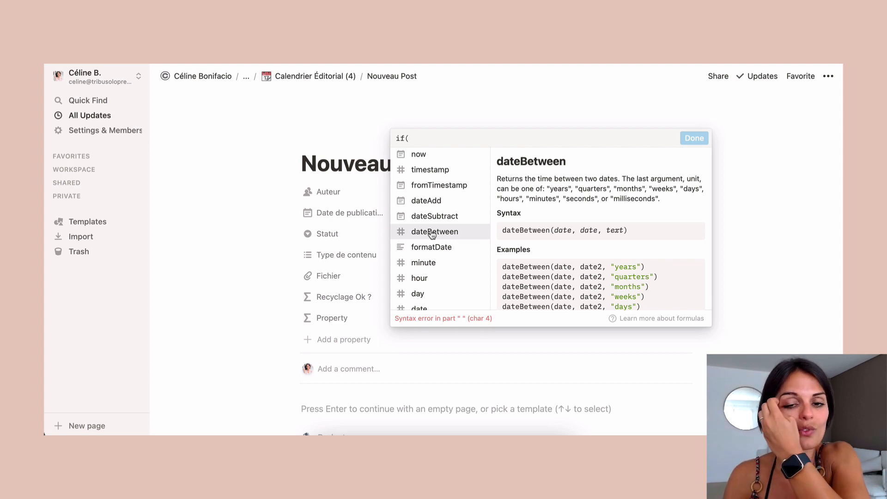
{"action": "left_click", "coordinate": [432, 232]}
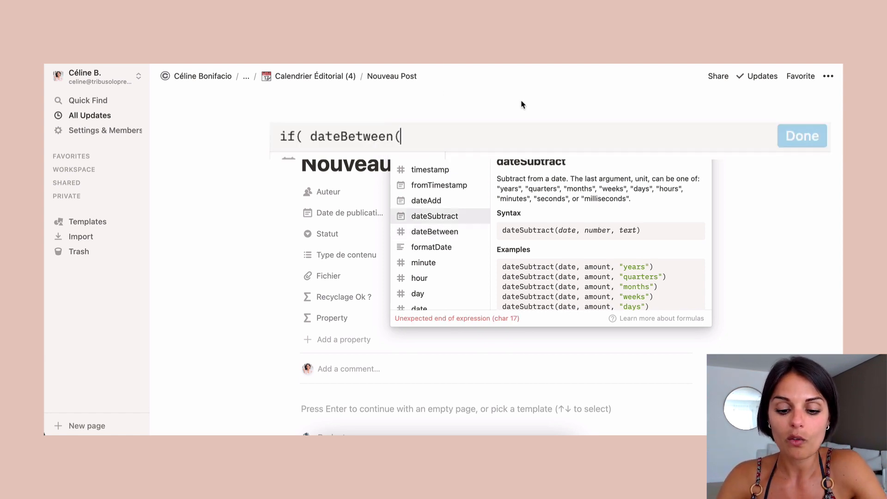
Give dateBetween the current date, now(), and the Date de publication property as its two dates.
{"action": "type", "text": "now"}
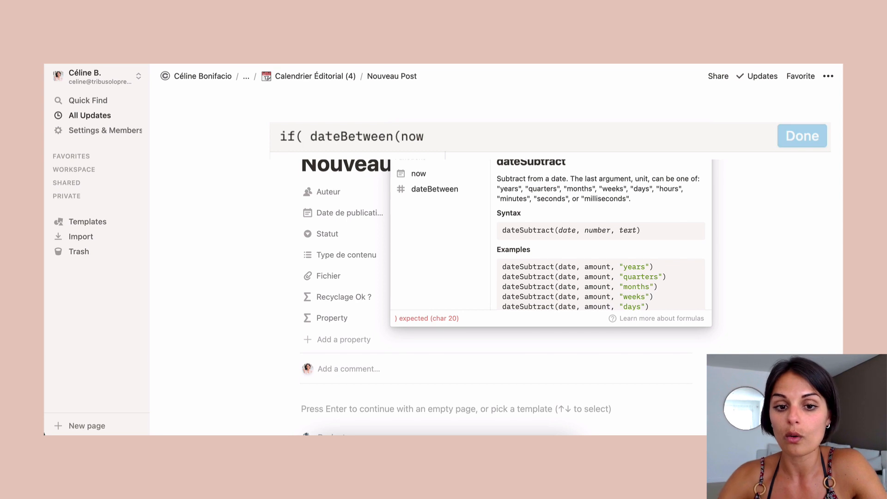
{"action": "type", "text": ")"}
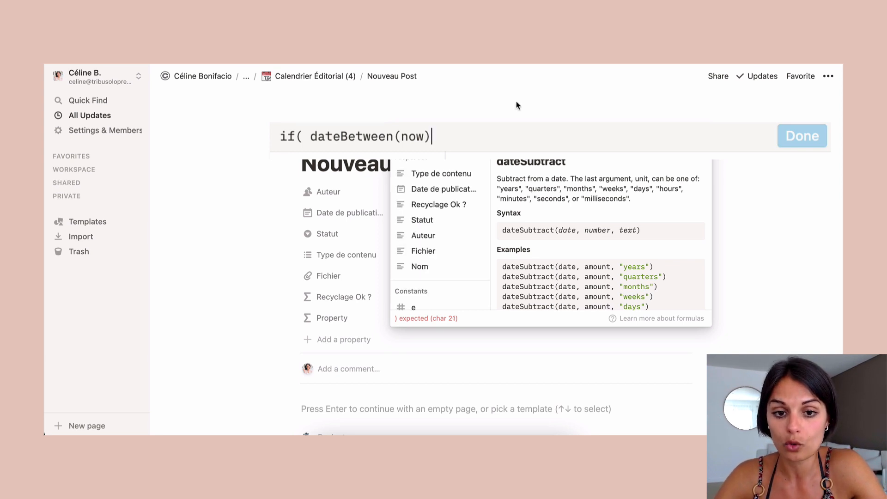
{"action": "key", "text": "BackSpace"}
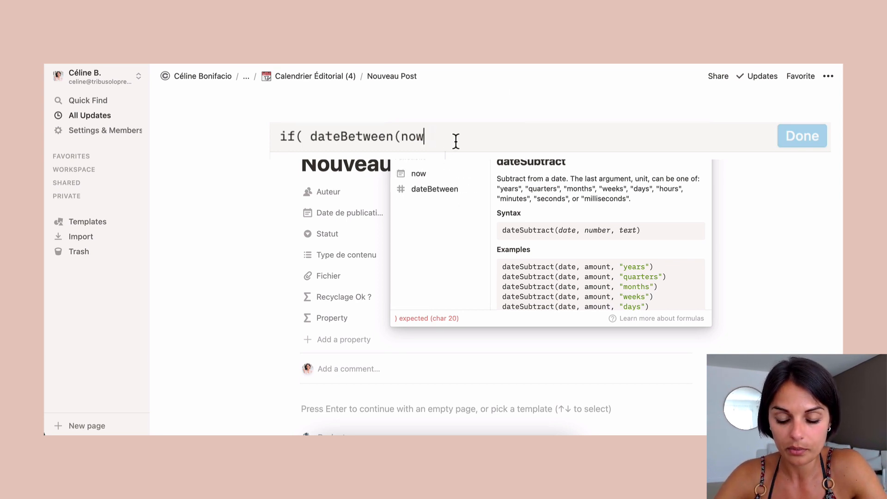
{"action": "type", "text": "()"}
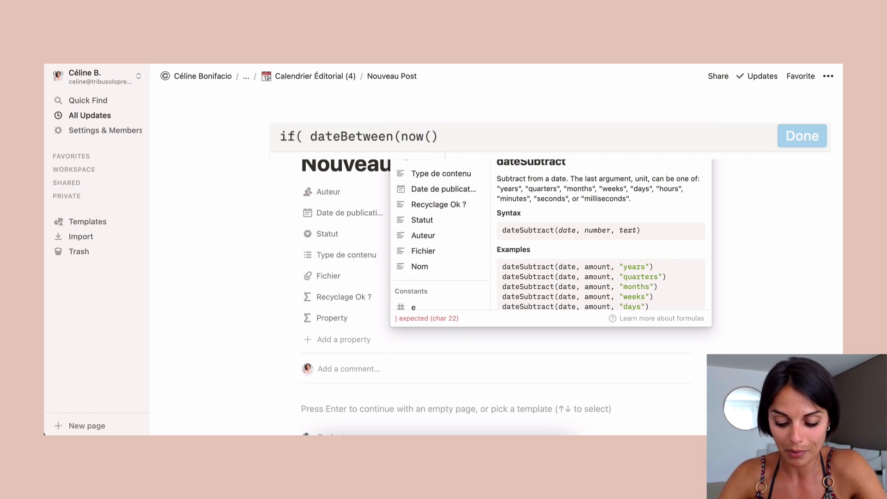
{"action": "type", "text": ","}
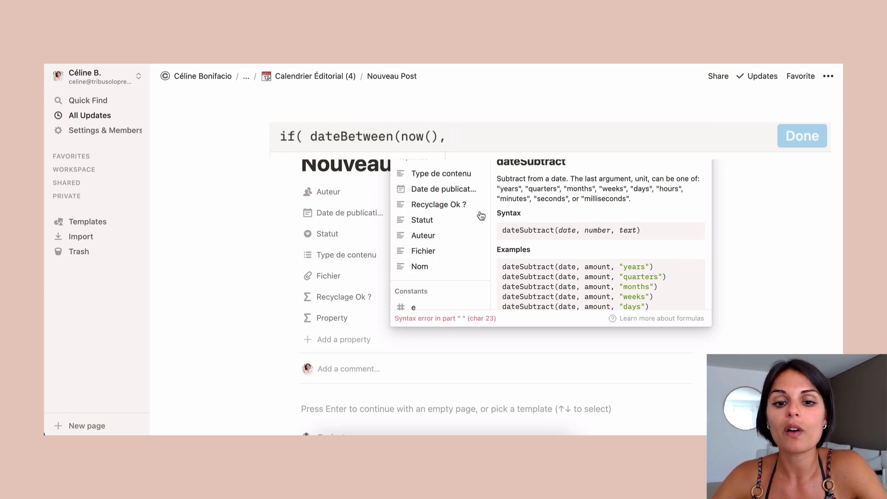
{"action": "left_click", "coordinate": [444, 194]}
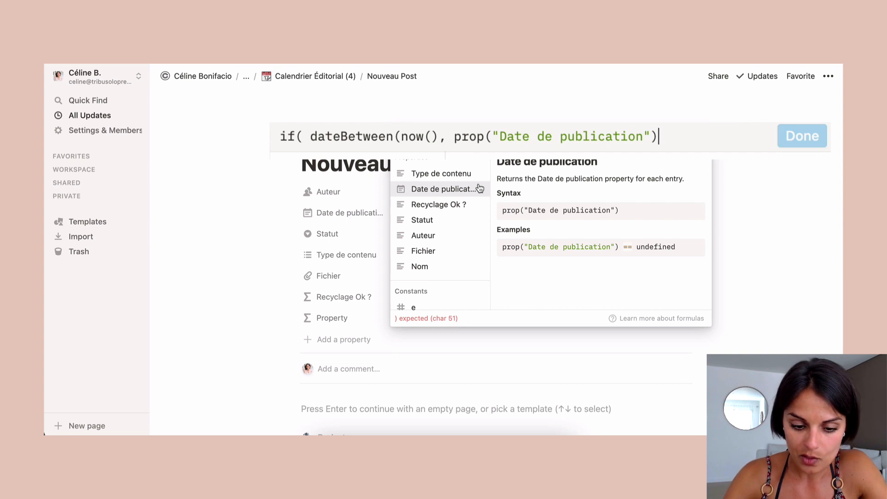
Set the dateBetween unit to "days", close the function and require the result to be > 30.
{"action": "type", "text": ","}
{"action": "key", "text": "BackSpace"}
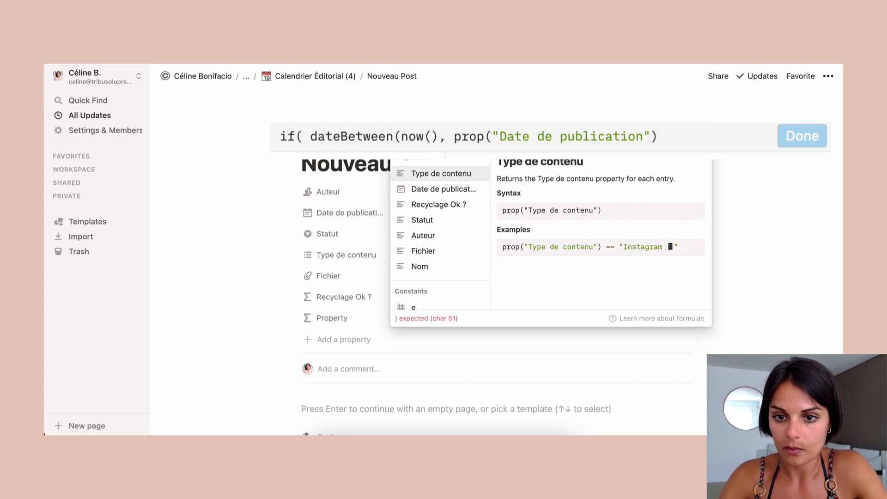
{"action": "type", "text": ", \""}
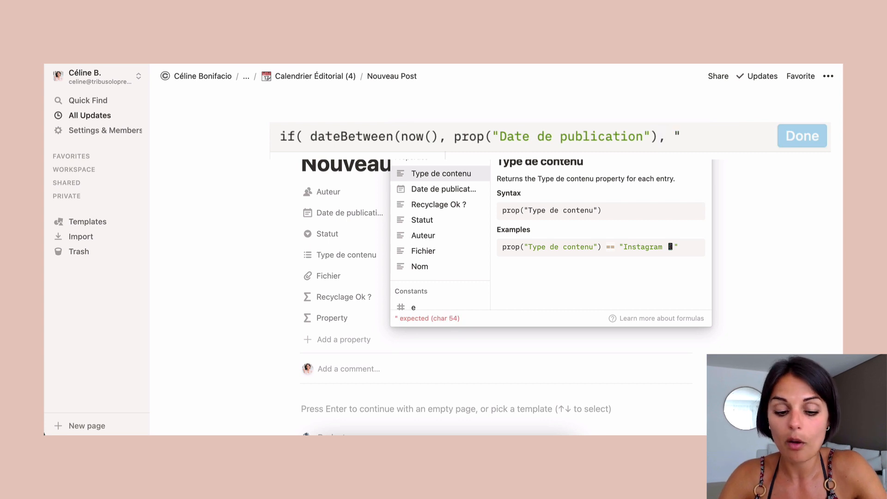
{"action": "type", "text": "days\""}
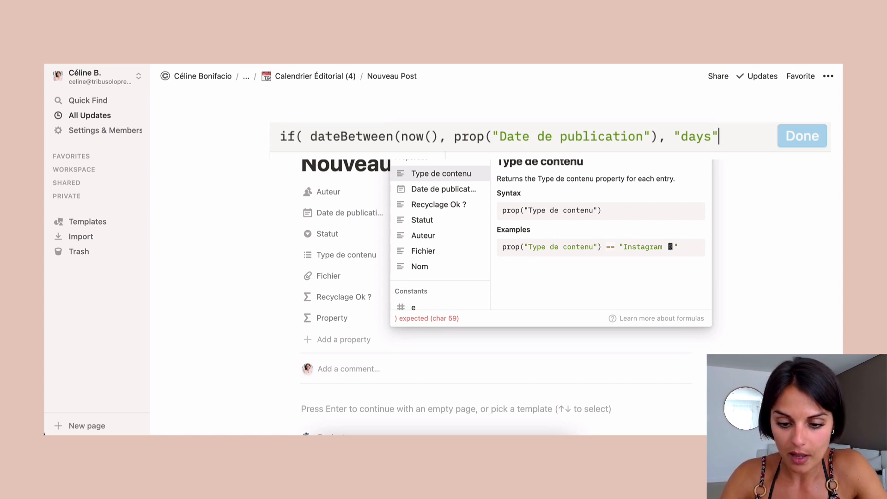
{"action": "type", "text": ")"}
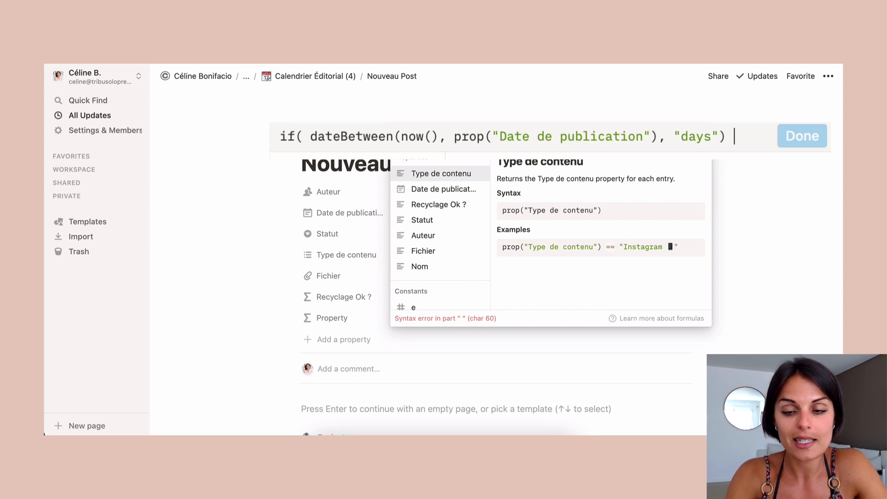
{"action": "type", "text": " > 30"}
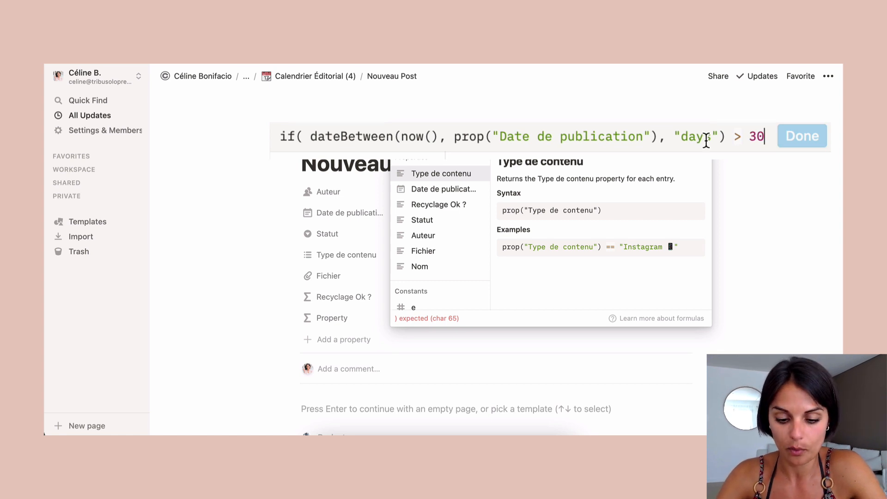
Add "Tu peux recycler" as the true result and "Attends un peu" as the false result, and save the formula.
{"action": "type", "text": ","}
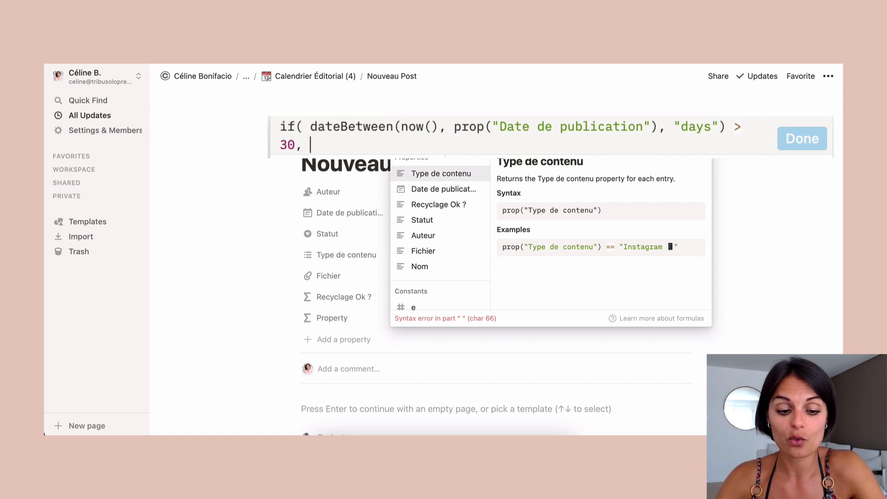
{"action": "type", "text": "\""}
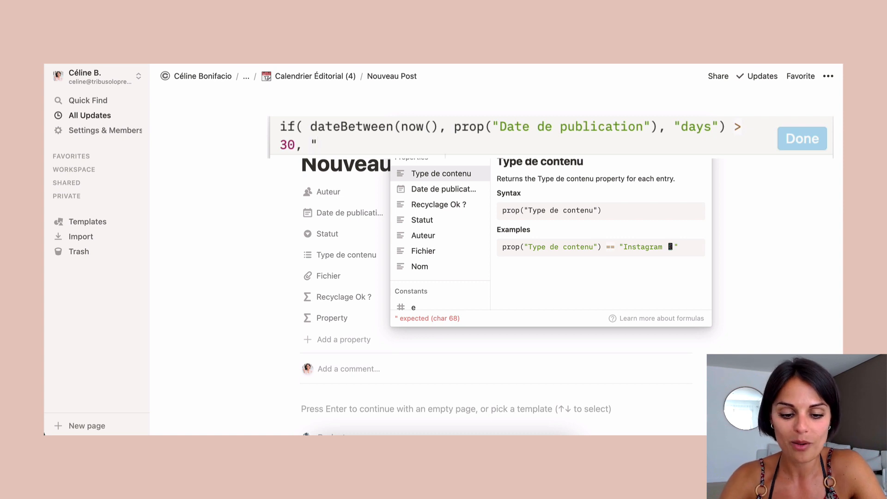
{"action": "type", "text": "Tu peux r"}
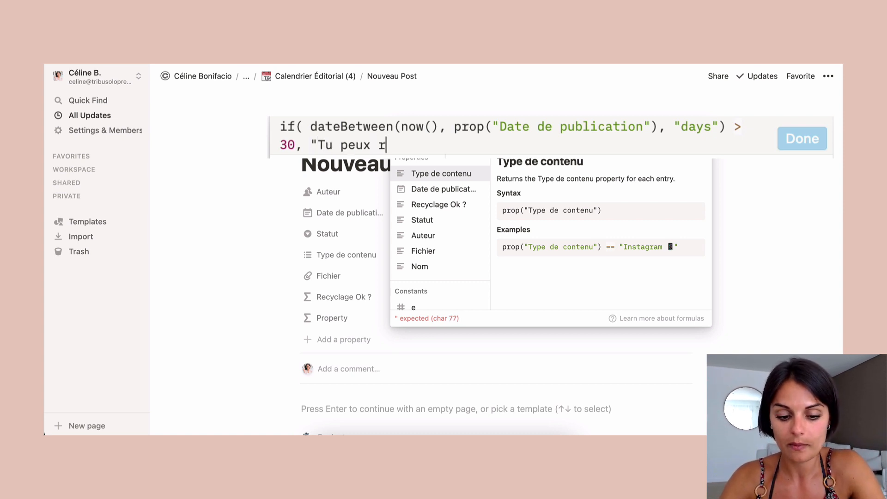
{"action": "type", "text": "ecycler\""}
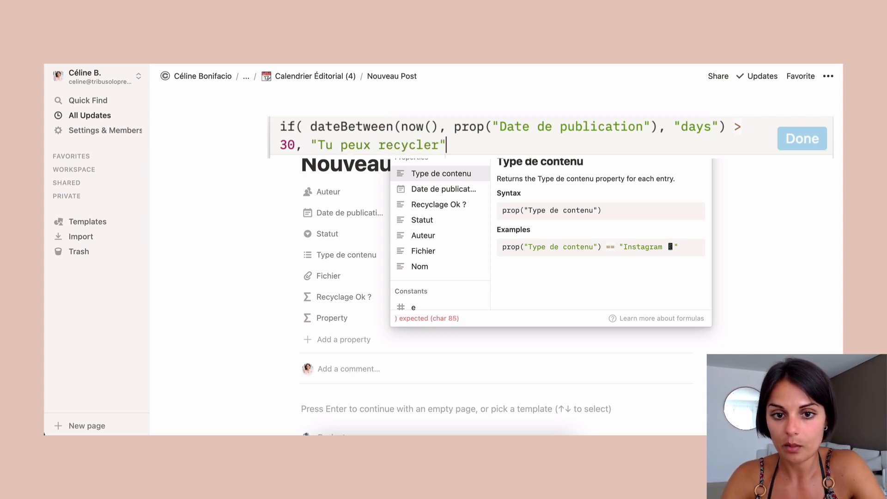
{"action": "type", "text": ", "}
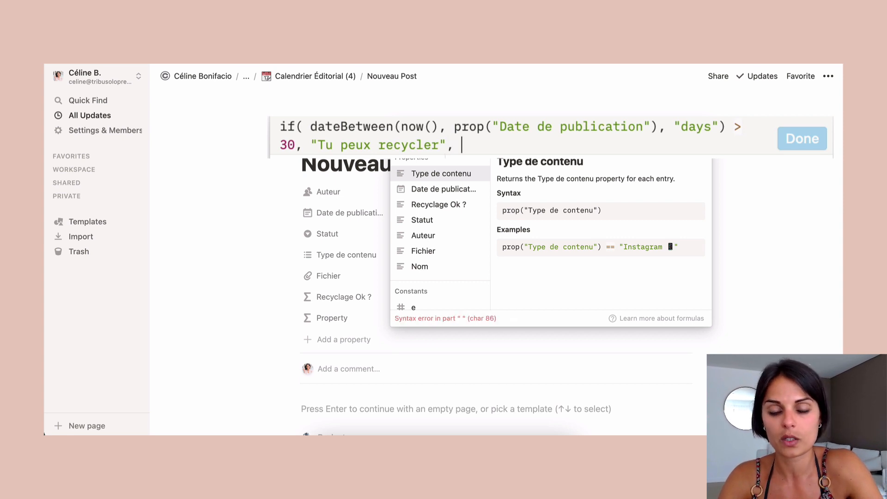
{"action": "type", "text": "\""}
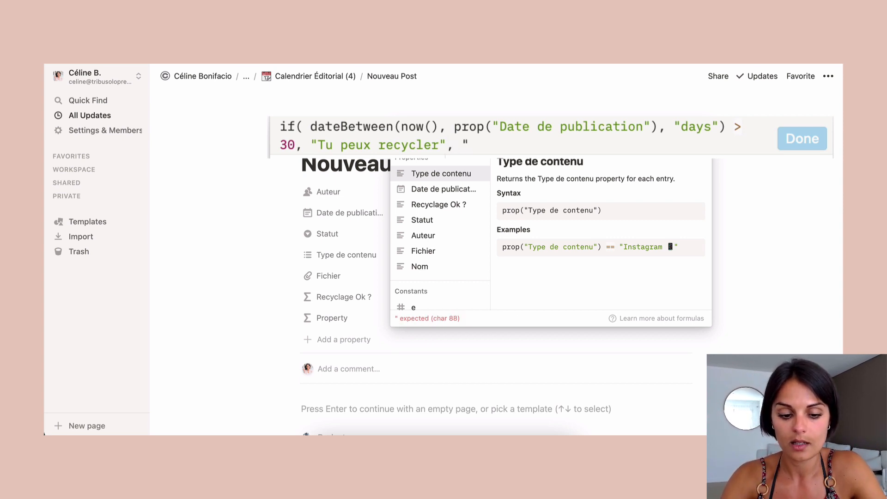
{"action": "type", "text": "Attends u"}
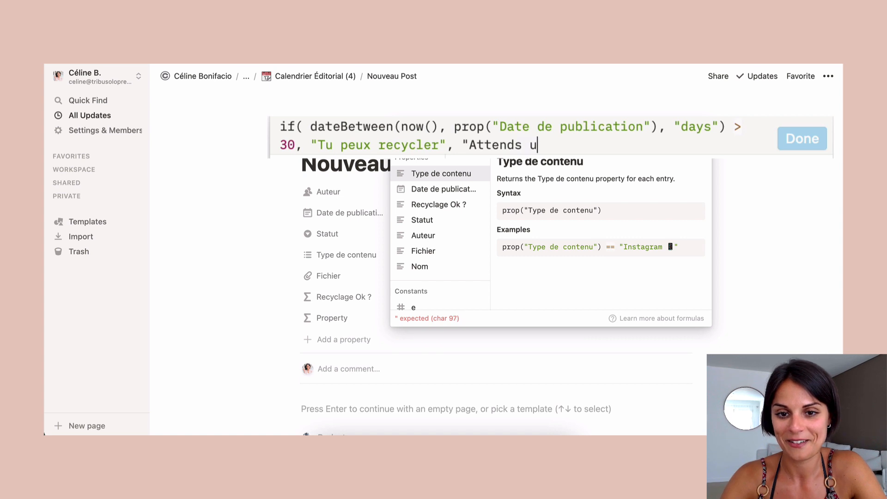
{"action": "type", "text": "n peu\""}
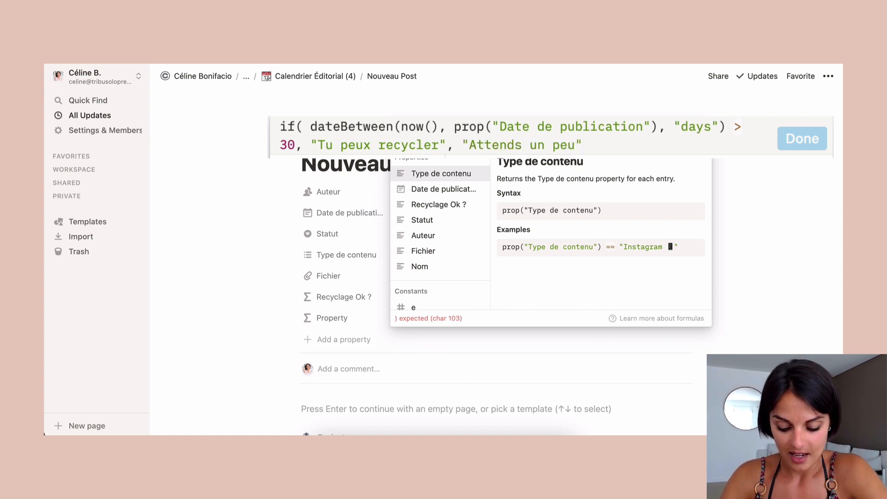
{"action": "type", "text": ")"}
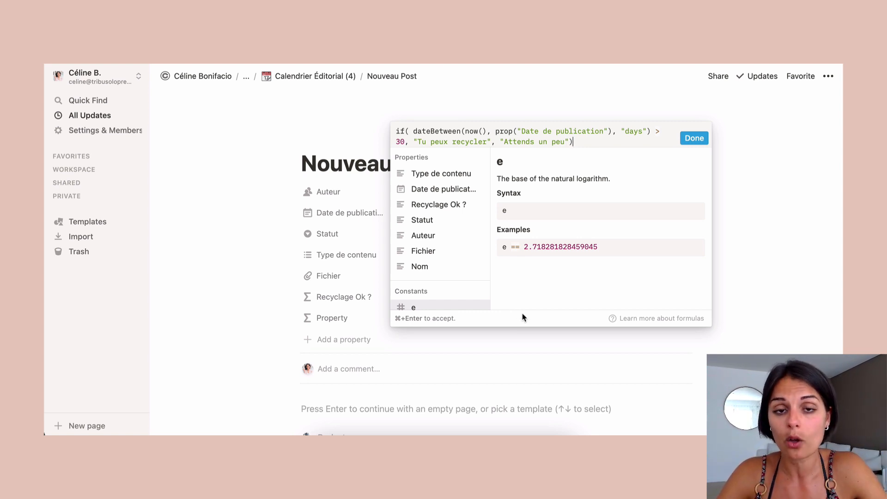
{"action": "left_click", "coordinate": [695, 138]}
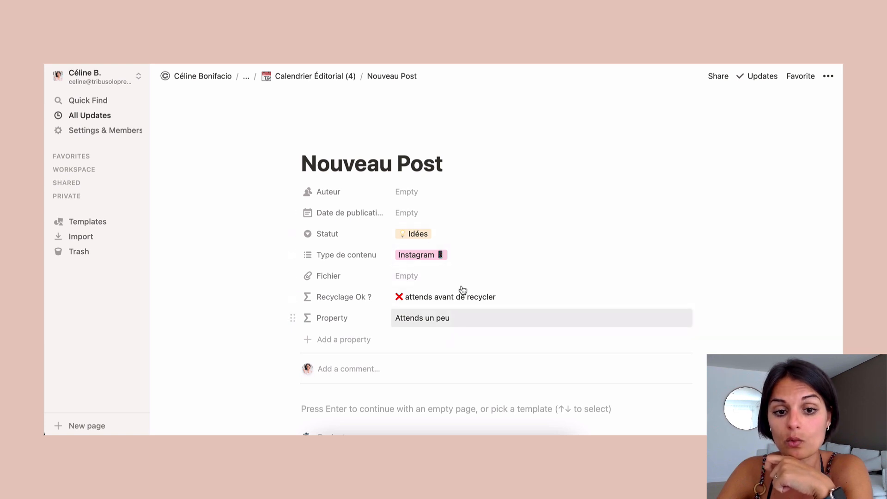
Set the post's publication date to 03/07/2021 to test the formula.
{"action": "left_click", "coordinate": [427, 217]}
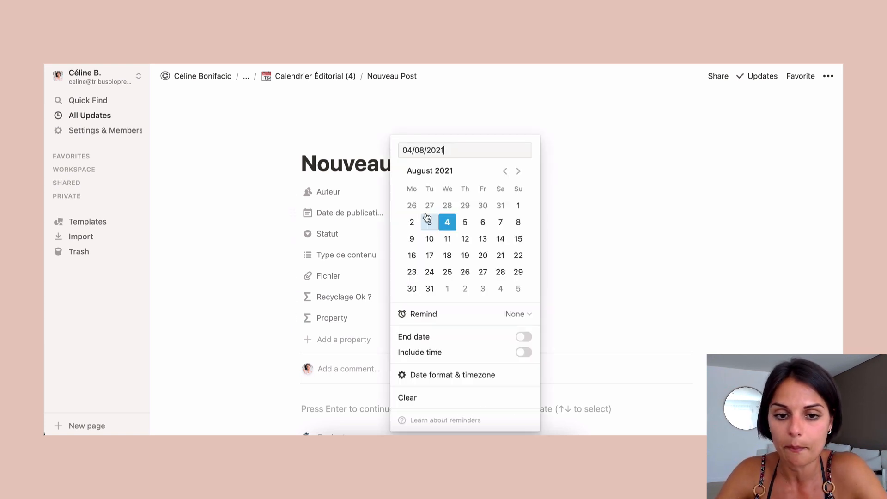
{"action": "left_click", "coordinate": [505, 171]}
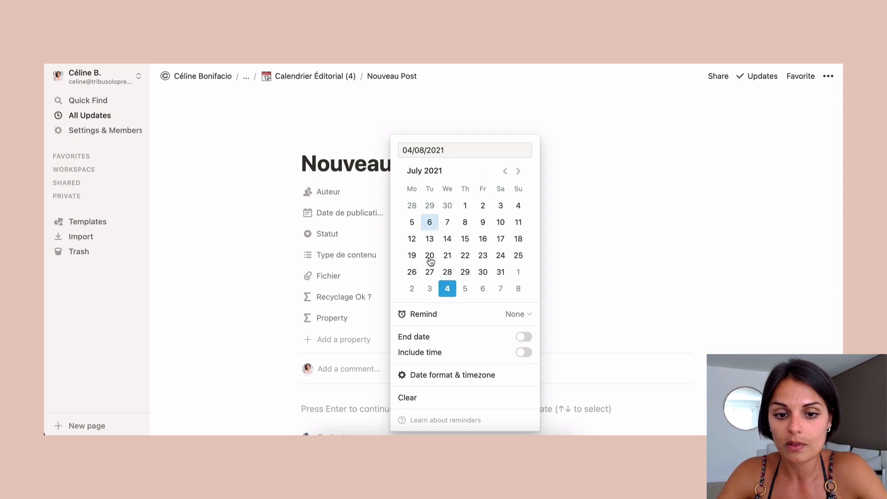
{"action": "left_click", "coordinate": [500, 206]}
{"action": "key", "text": "Escape"}
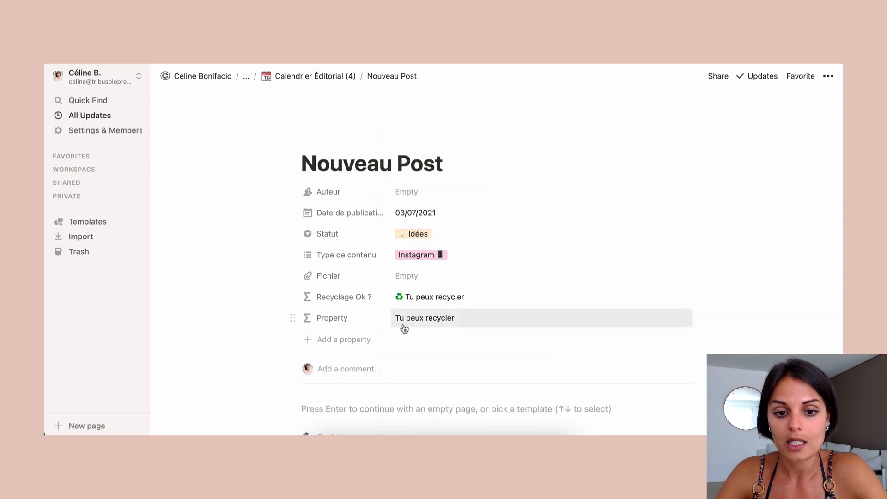
Change the post's publication date to 04/08/2021 to test the formula's other result.
{"action": "left_click", "coordinate": [415, 213]}
{"action": "left_click", "coordinate": [447, 288]}
{"action": "left_click", "coordinate": [359, 217]}
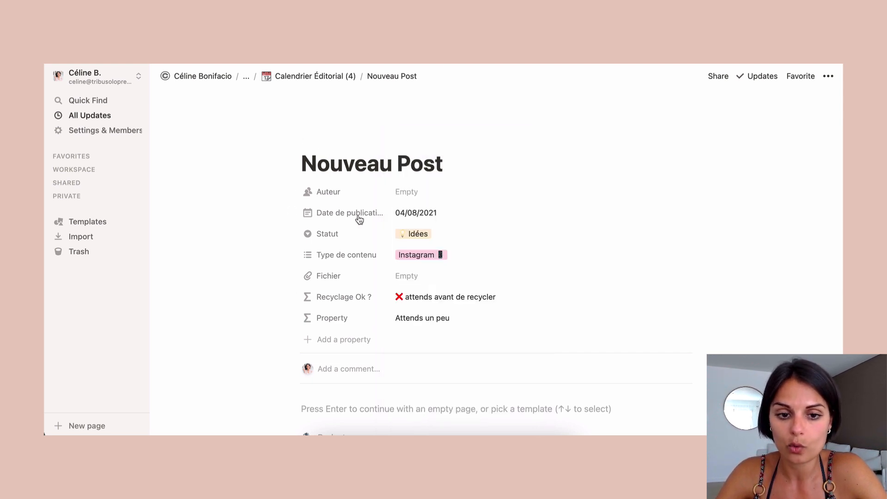